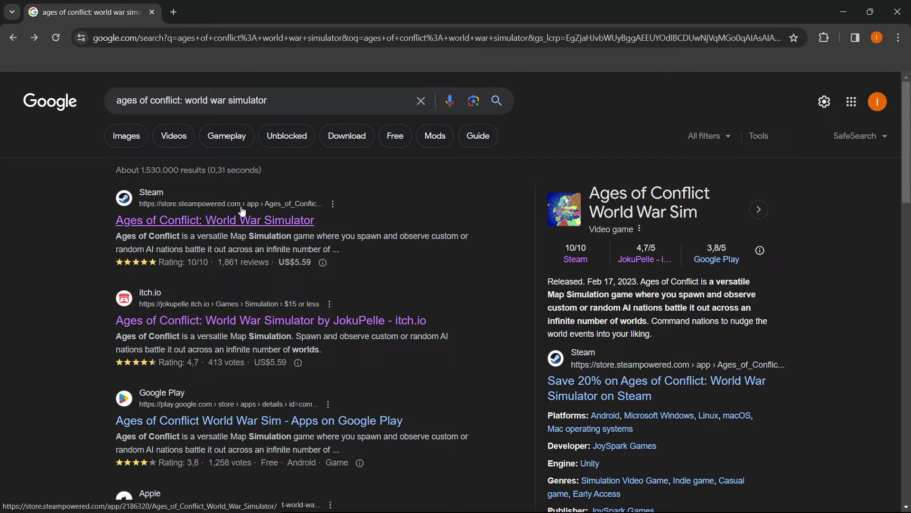
- Open the game's Steam store page from the search result, then switch to the Steam client
{"action": "left_click", "coordinate": [189, 223]}
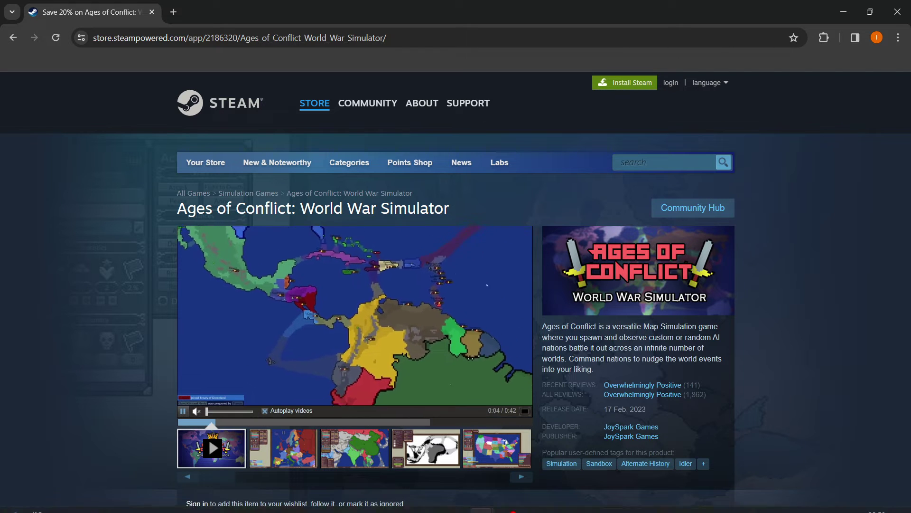
{"action": "left_click", "coordinate": [534, 499]}
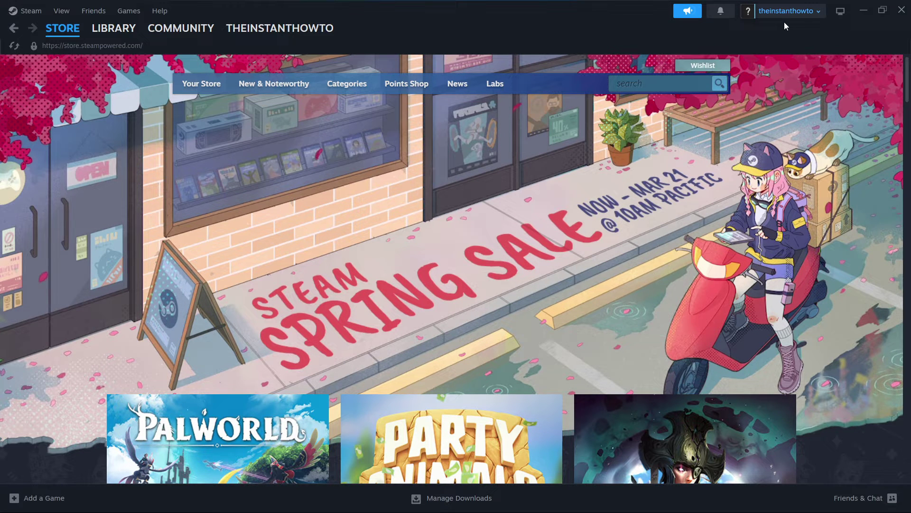
- Put focus in the Steam store search box to search for 'ages of confli'
{"action": "left_click", "coordinate": [637, 85]}
{"action": "left_click", "coordinate": [630, 84]}
{"action": "type", "text": "ages of conf"}
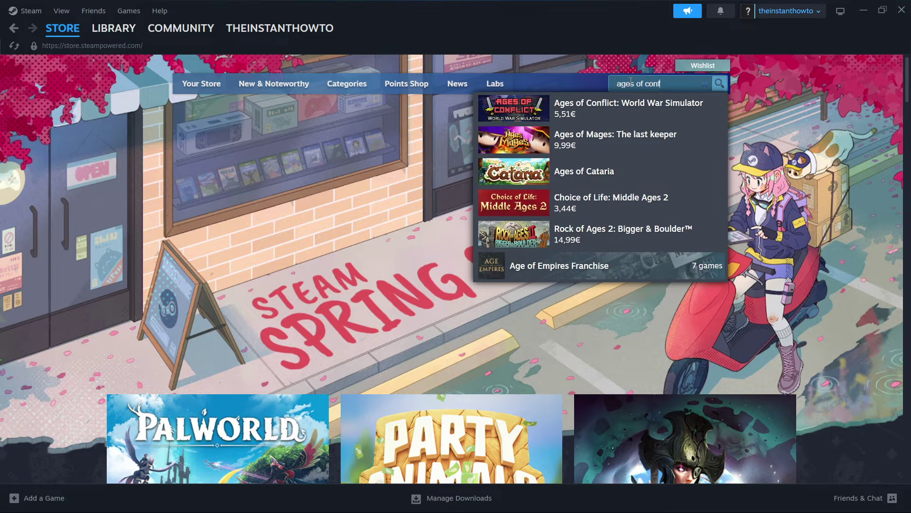
{"action": "type", "text": "li"}
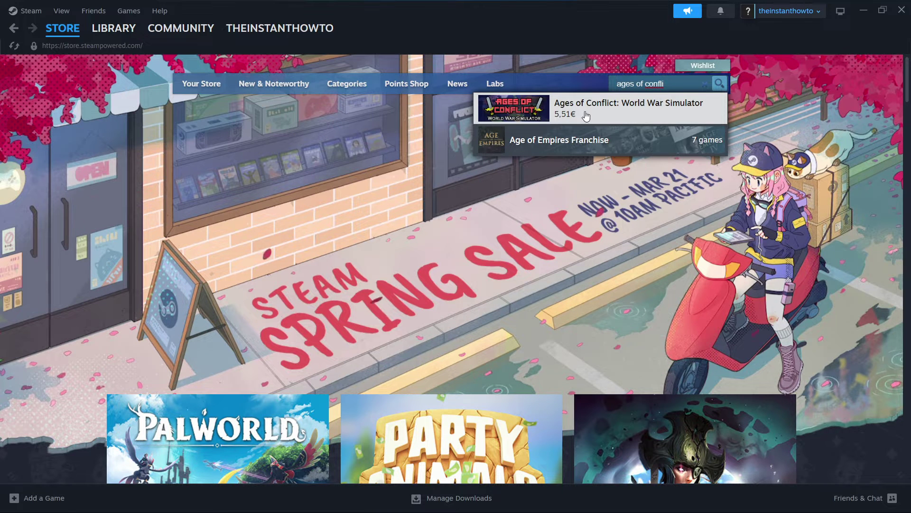
- Add Ages of Conflict: World War Simulator (5,51€) to the cart and view the cart
{"action": "left_click", "coordinate": [617, 110]}
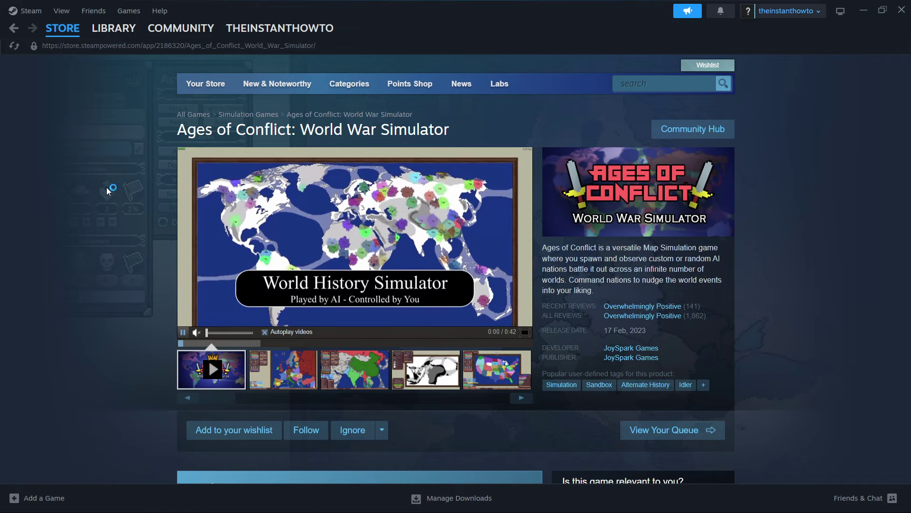
{"action": "scroll", "coordinate": [118, 196], "scroll_direction": "down", "scroll_amount": 3}
{"action": "scroll", "coordinate": [126, 201], "scroll_direction": "down", "scroll_amount": 5}
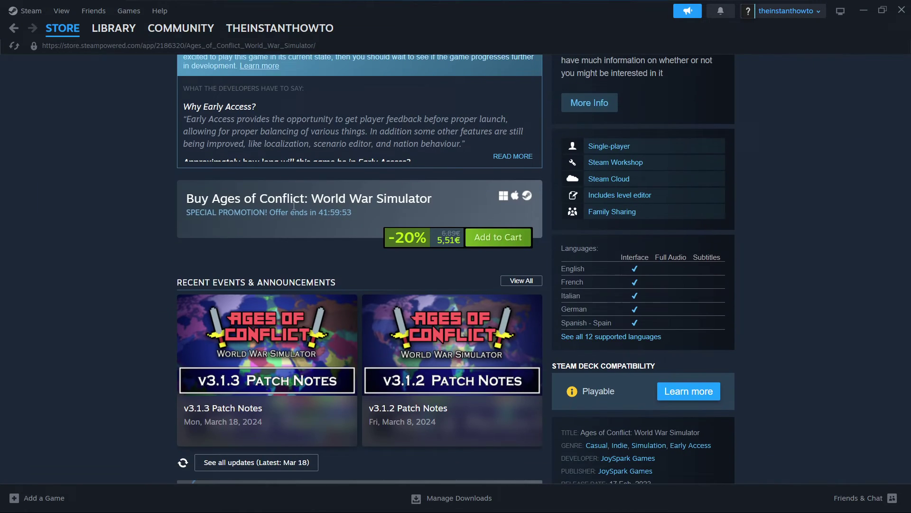
{"action": "left_click", "coordinate": [495, 246]}
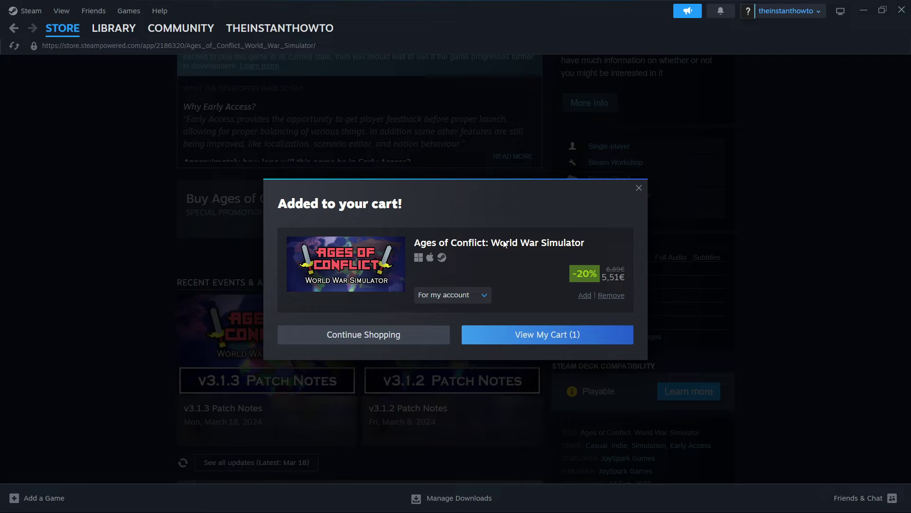
{"action": "left_click", "coordinate": [541, 335]}
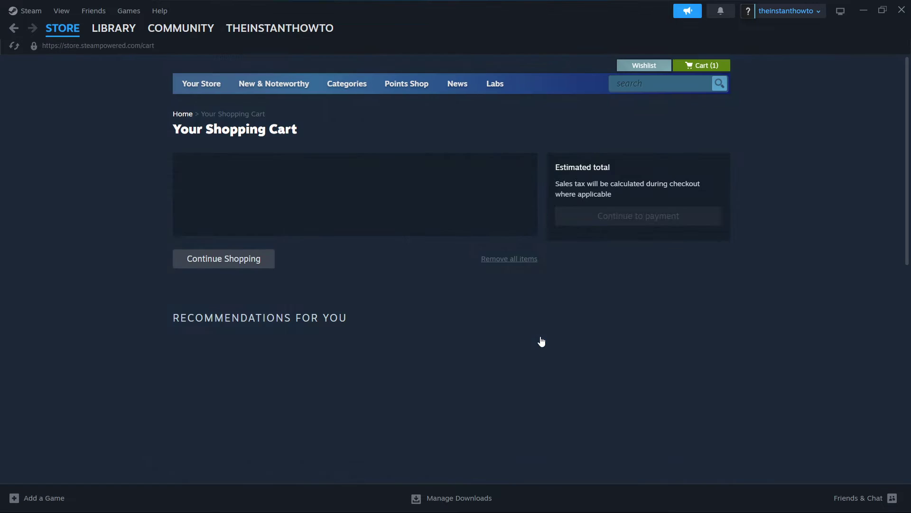
- Continue to payment and keep PayPal as the payment method
{"action": "left_click", "coordinate": [632, 221]}
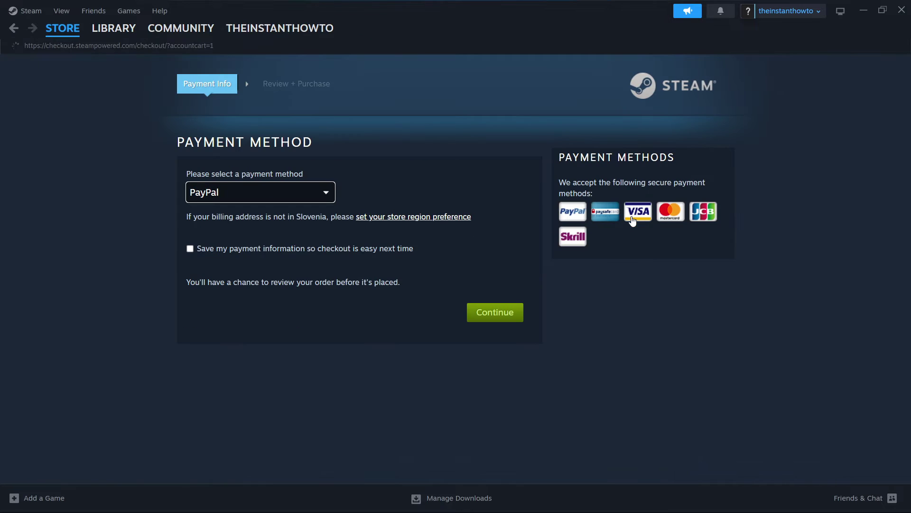
{"action": "left_click", "coordinate": [307, 206]}
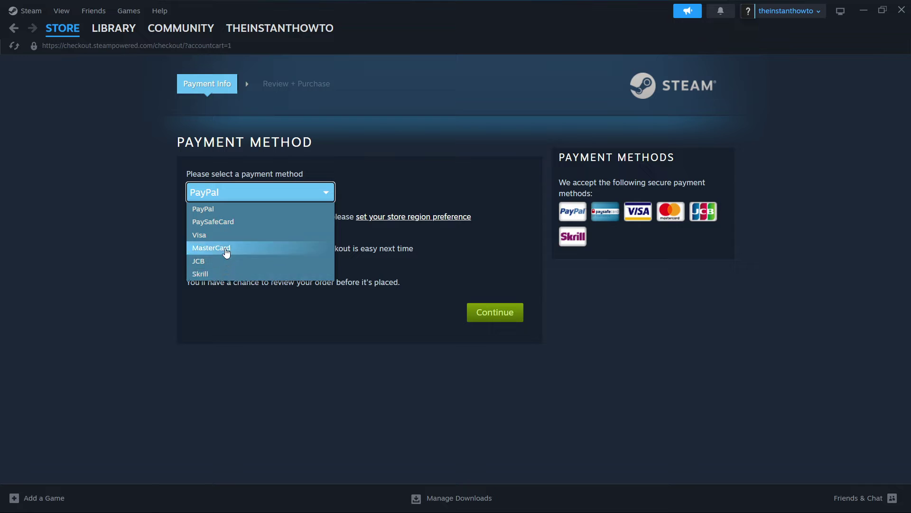
{"action": "left_click", "coordinate": [240, 195]}
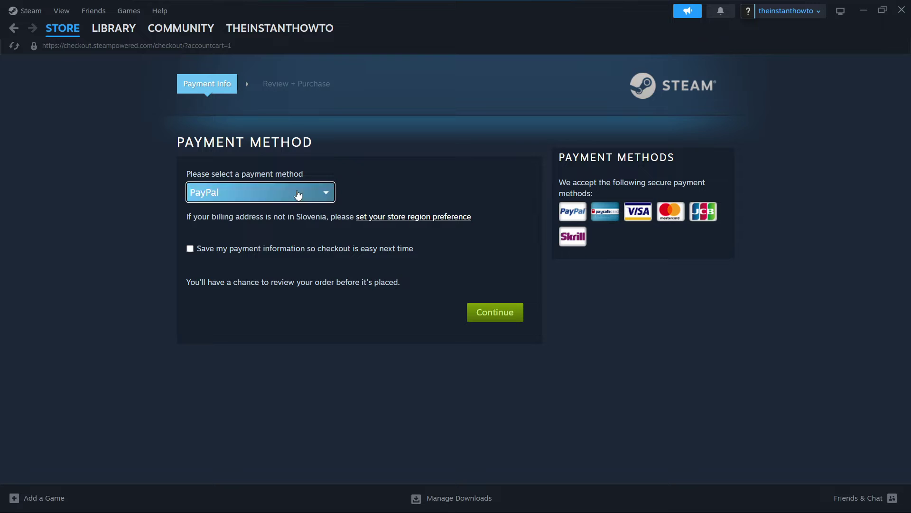
- Open the Library and check its Games filter, which lists zero games
{"action": "left_click", "coordinate": [101, 31]}
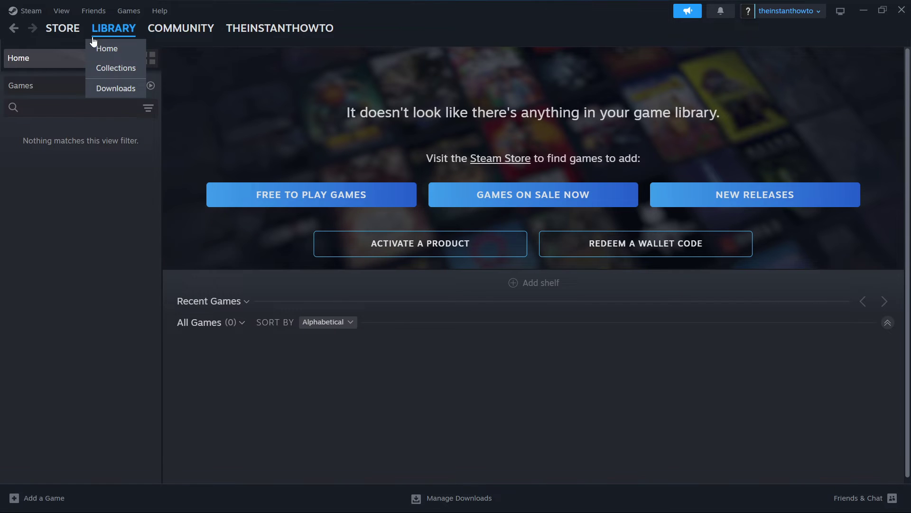
{"action": "left_click", "coordinate": [41, 86]}
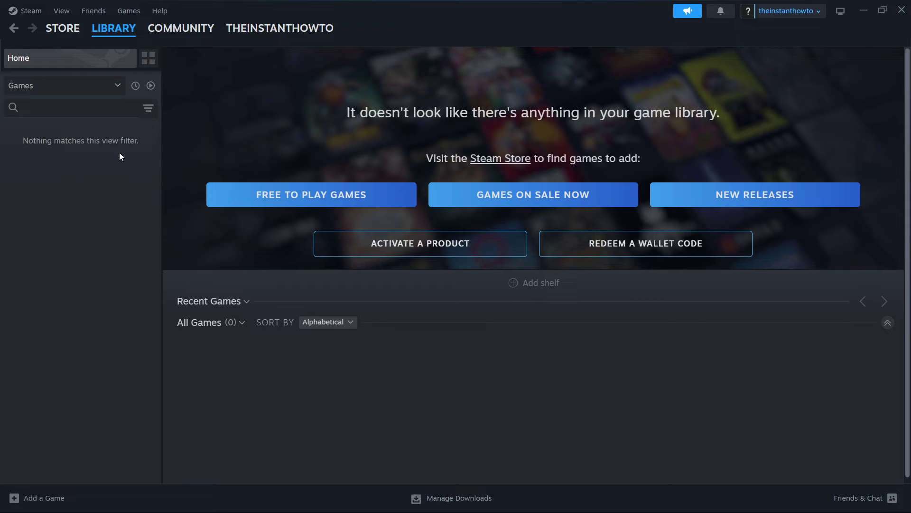
- Return to the browser's Google results for Ages of Conflict
{"action": "left_click", "coordinate": [862, 12]}
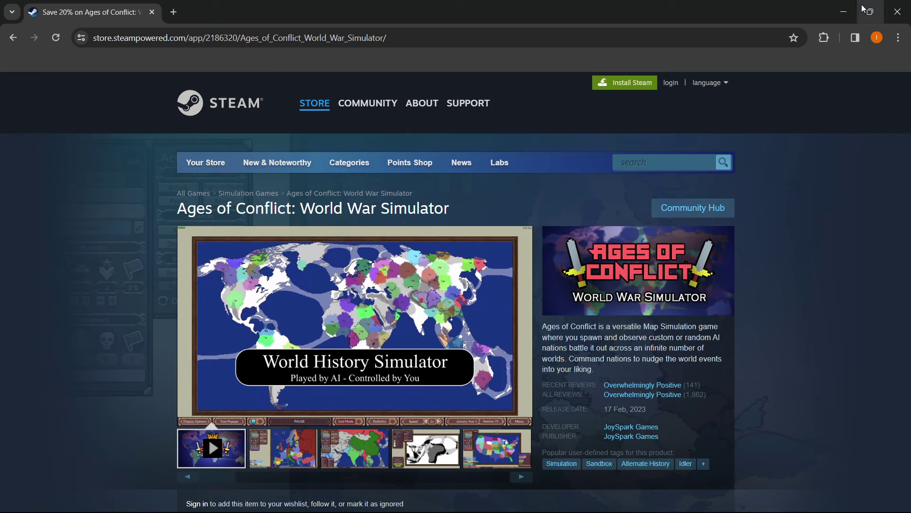
{"action": "left_click", "coordinate": [11, 38]}
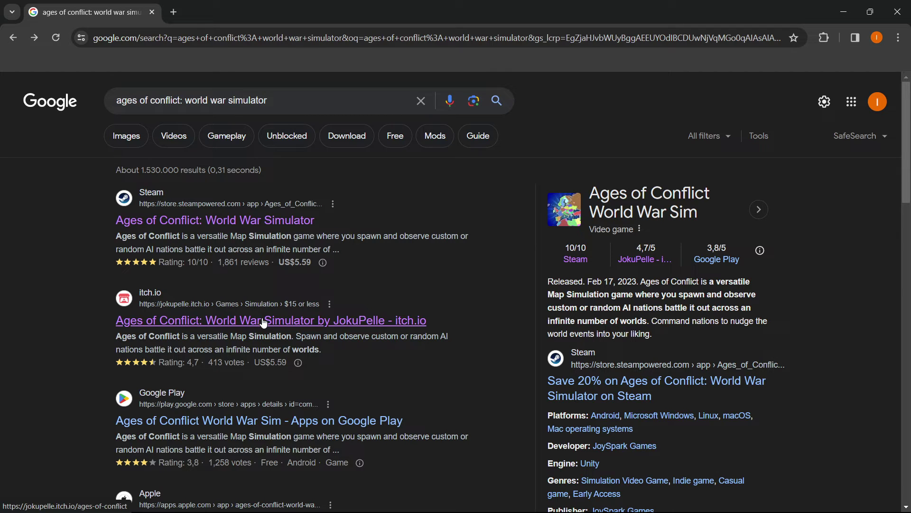
- Open JokuPelle's itch.io page for Ages of Conflict
{"action": "left_click", "coordinate": [262, 322]}
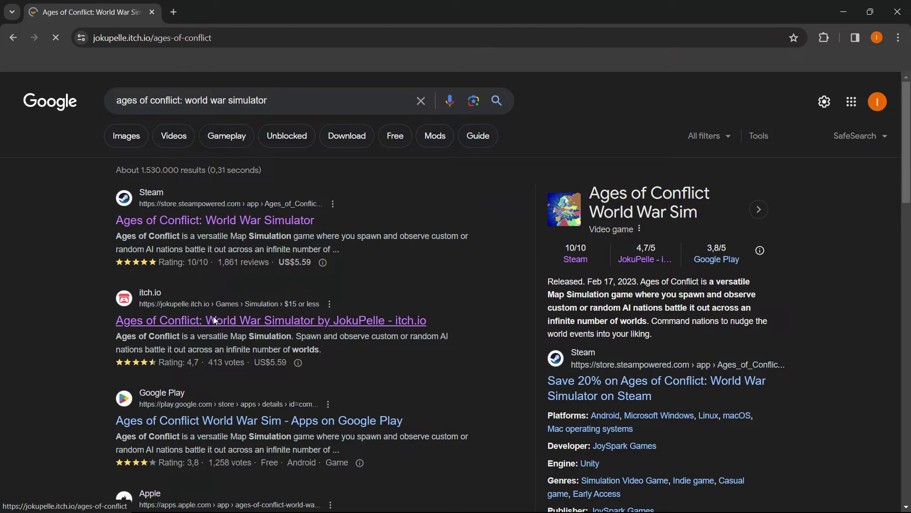
{"action": "scroll", "coordinate": [426, 203], "scroll_direction": "down", "scroll_amount": 2}
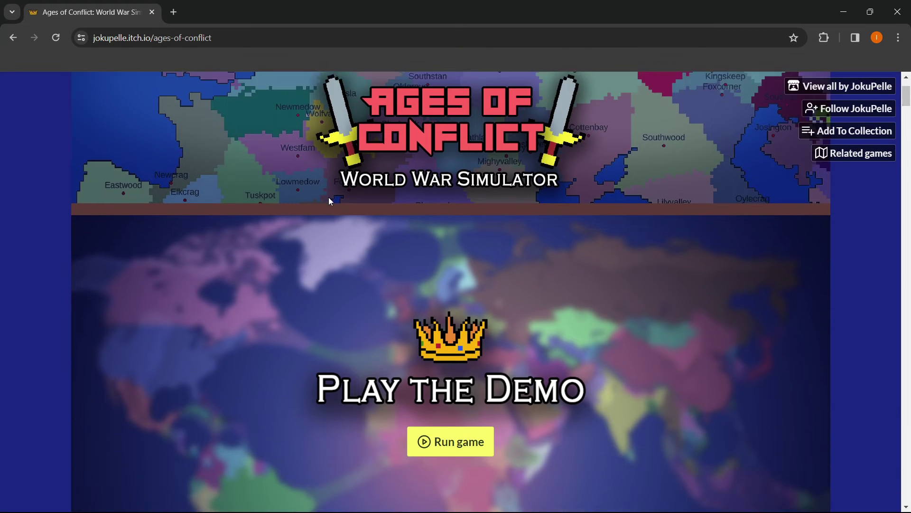
{"action": "scroll", "coordinate": [328, 197], "scroll_direction": "down", "scroll_amount": 2}
{"action": "scroll", "coordinate": [289, 195], "scroll_direction": "down", "scroll_amount": 3}
{"action": "scroll", "coordinate": [289, 196], "scroll_direction": "down", "scroll_amount": 1}
{"action": "scroll", "coordinate": [264, 191], "scroll_direction": "down", "scroll_amount": 5}
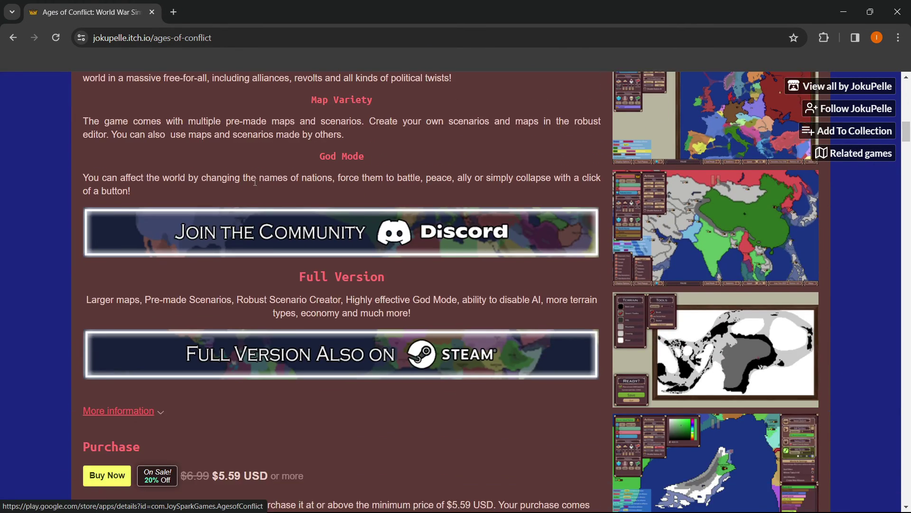
{"action": "scroll", "coordinate": [213, 182], "scroll_direction": "down", "scroll_amount": 4}
{"action": "scroll", "coordinate": [190, 173], "scroll_direction": "up", "scroll_amount": 1}
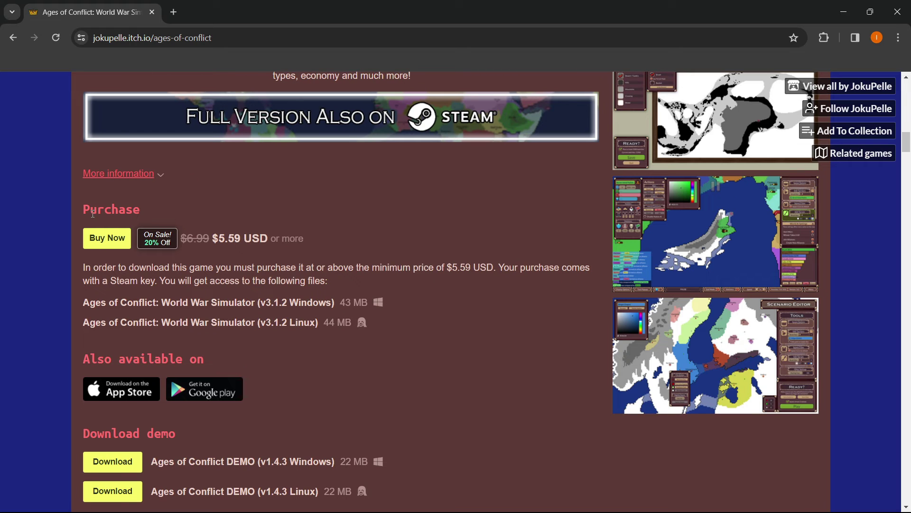
{"action": "scroll", "coordinate": [121, 227], "scroll_direction": "down", "scroll_amount": 2}
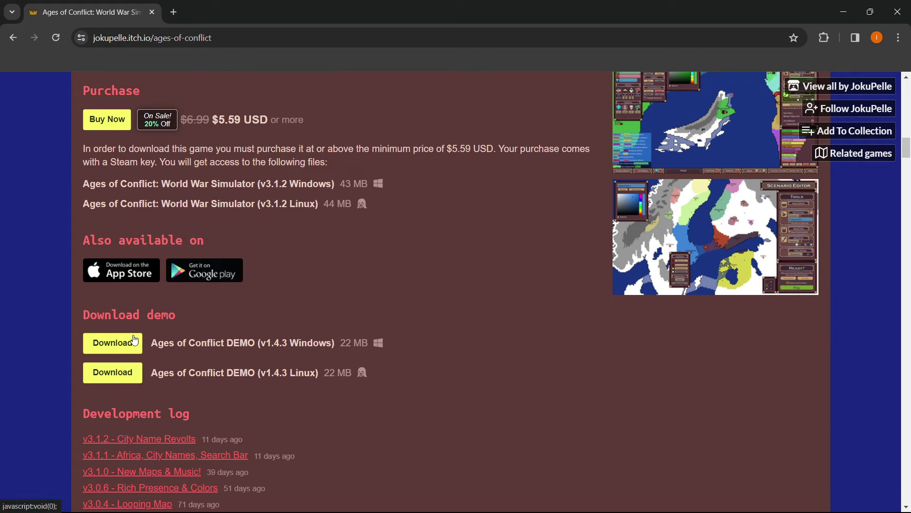
{"action": "scroll", "coordinate": [162, 235], "scroll_direction": "up", "scroll_amount": 2}
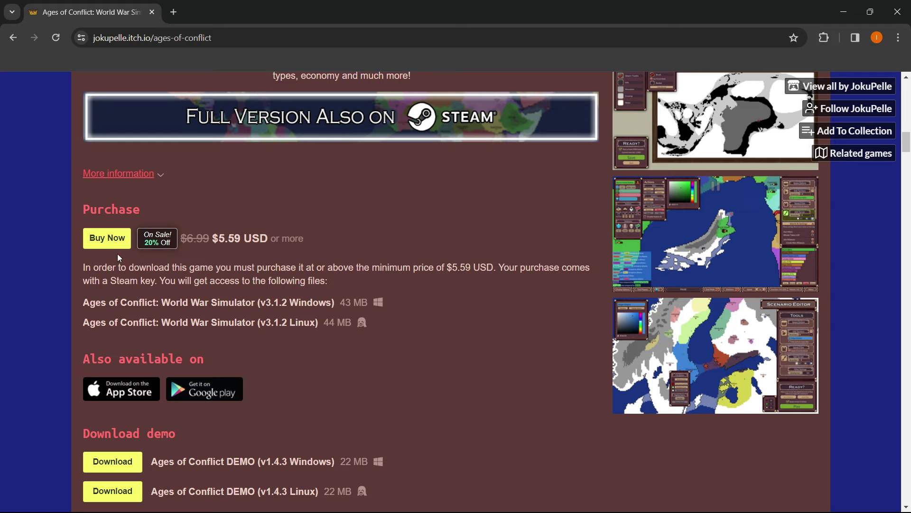
- Open the itch.io Buy Now dialog and review the $5.59 price
{"action": "left_click", "coordinate": [97, 238]}
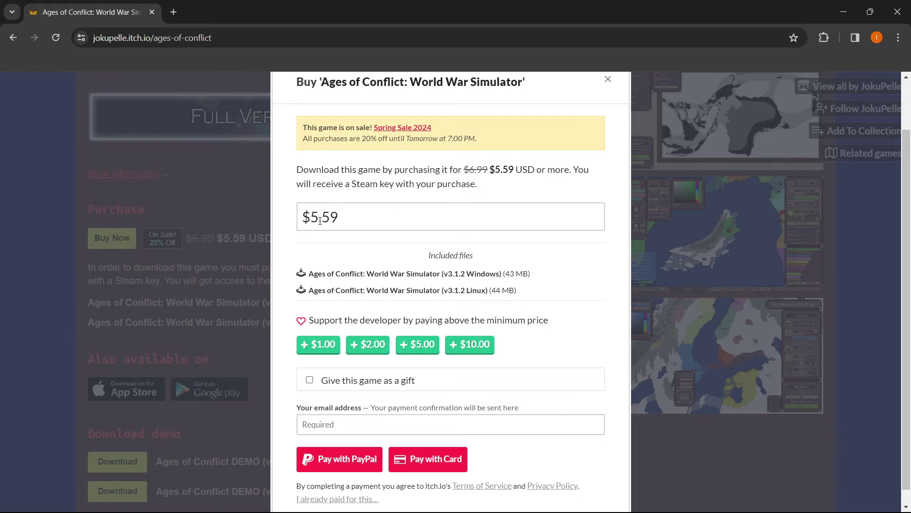
{"action": "left_click_drag", "start_coordinate": [357, 221], "coordinate": [303, 218]}
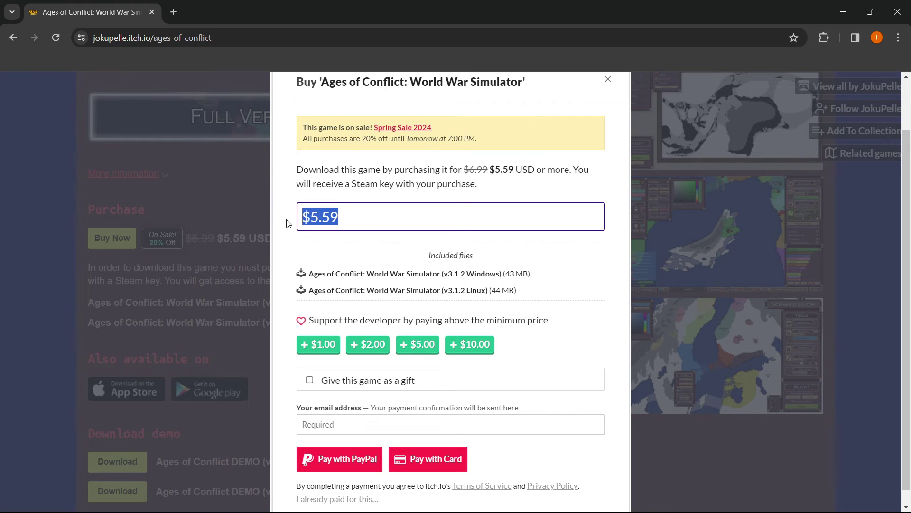
{"action": "left_click", "coordinate": [338, 215]}
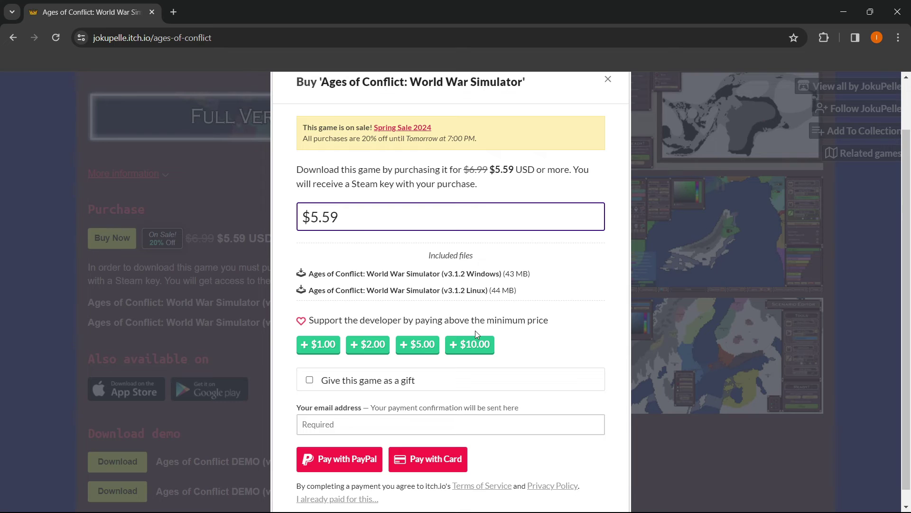
{"action": "left_click", "coordinate": [308, 388]}
{"action": "scroll", "coordinate": [308, 370], "scroll_direction": "down", "scroll_amount": 1}
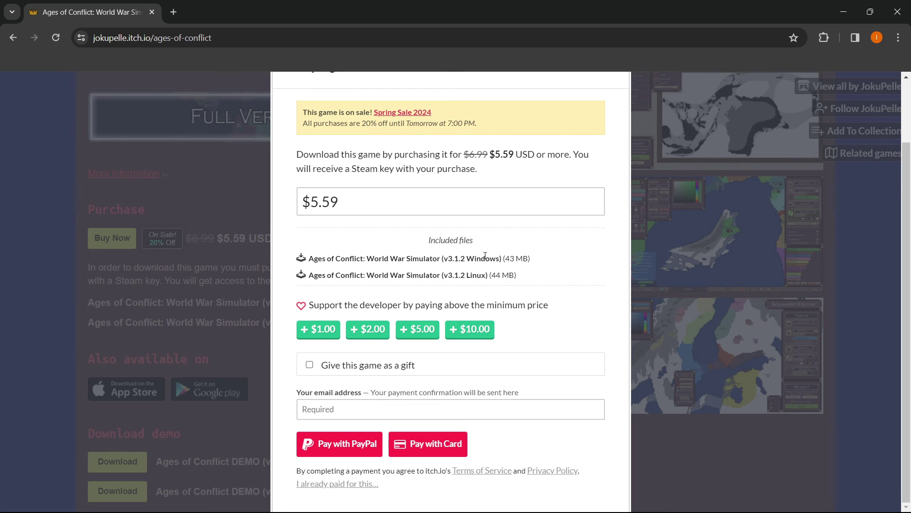
- Review the included Windows and Linux files and payment note, then focus the email field
{"action": "left_click_drag", "start_coordinate": [483, 246], "coordinate": [431, 243]}
{"action": "left_click", "coordinate": [431, 244]}
{"action": "left_click_drag", "start_coordinate": [374, 278], "coordinate": [483, 277]}
{"action": "left_click", "coordinate": [482, 277]}
{"action": "scroll", "coordinate": [412, 276], "scroll_direction": "up", "scroll_amount": 1}
{"action": "scroll", "coordinate": [402, 274], "scroll_direction": "down", "scroll_amount": 1}
{"action": "left_click_drag", "start_coordinate": [417, 396], "coordinate": [453, 398]}
{"action": "left_click", "coordinate": [453, 398]}
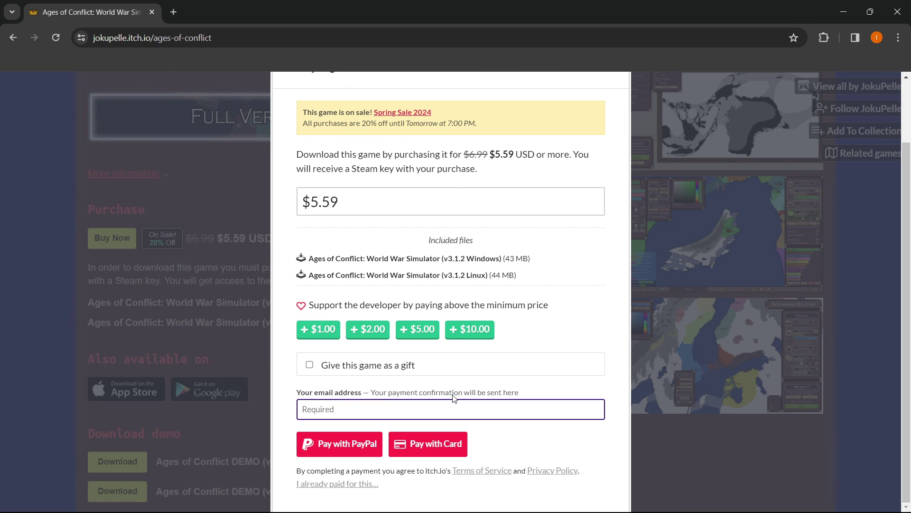